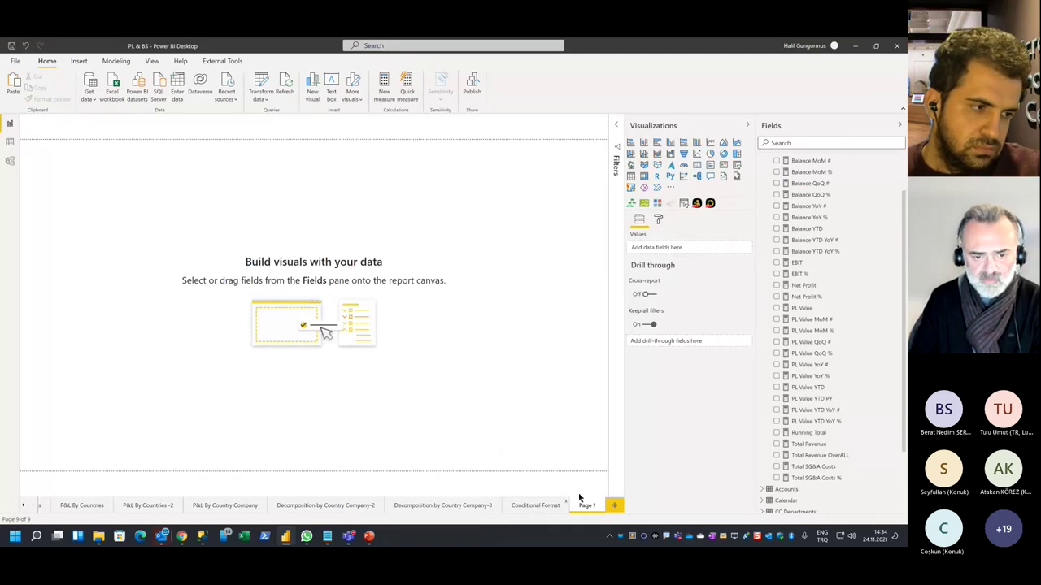
Step: Delete the Net Profit by Month chart from the Conditional Format report page
left_click(538, 505)
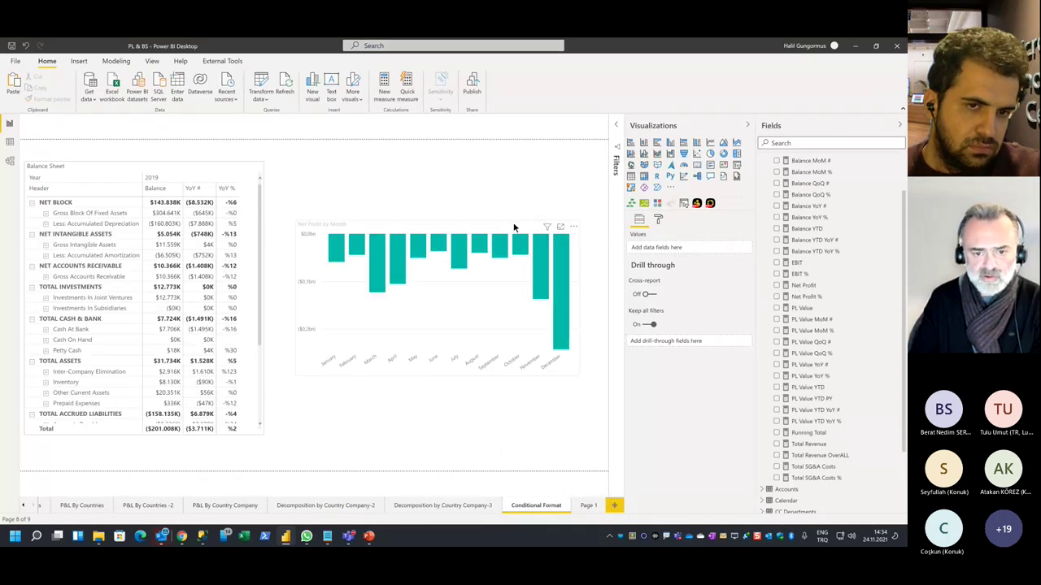
left_click(511, 230)
key("Delete")
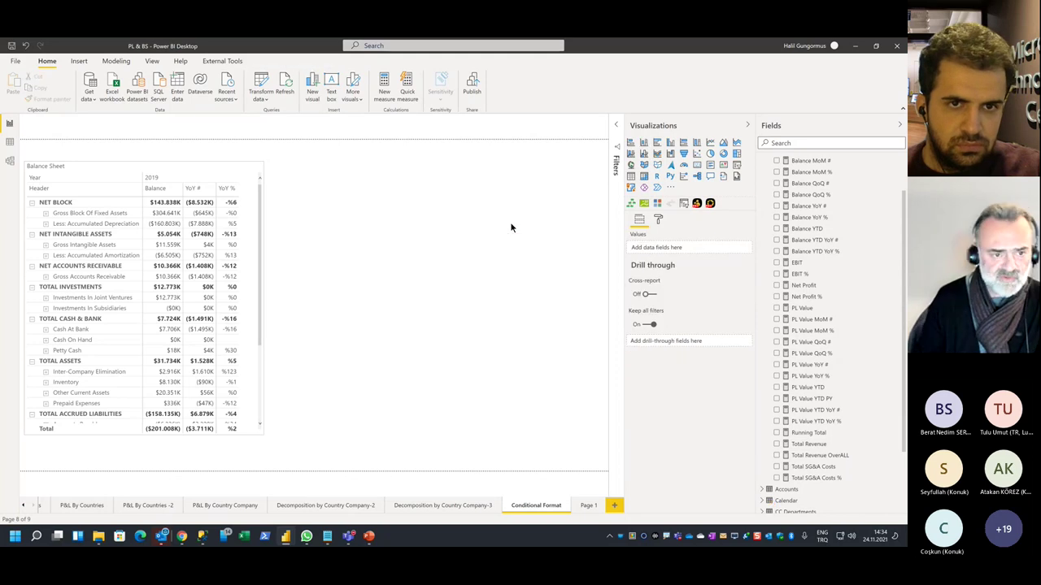
Step: Widen the Balance Sheet matrix slightly and move it to the middle of the report page
left_click(184, 242)
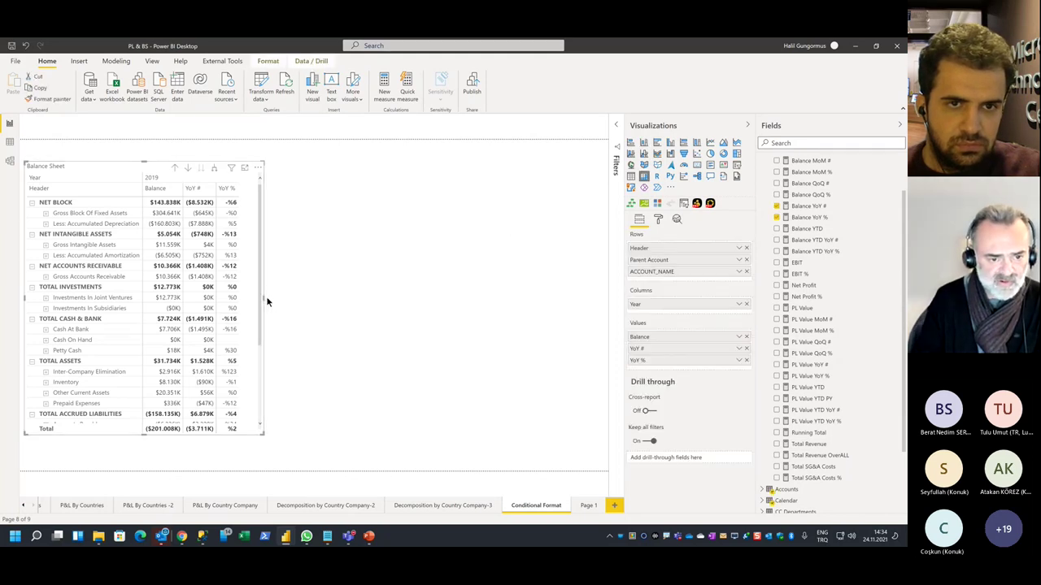
left_click_drag(262, 297, 298, 293)
left_click_drag(262, 263, 473, 259)
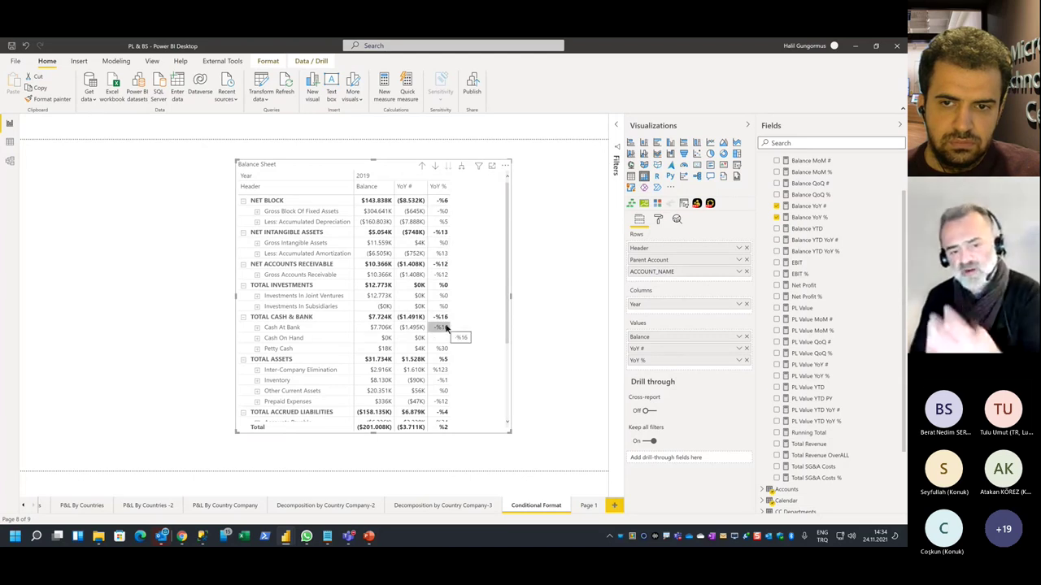
right_click(650, 362)
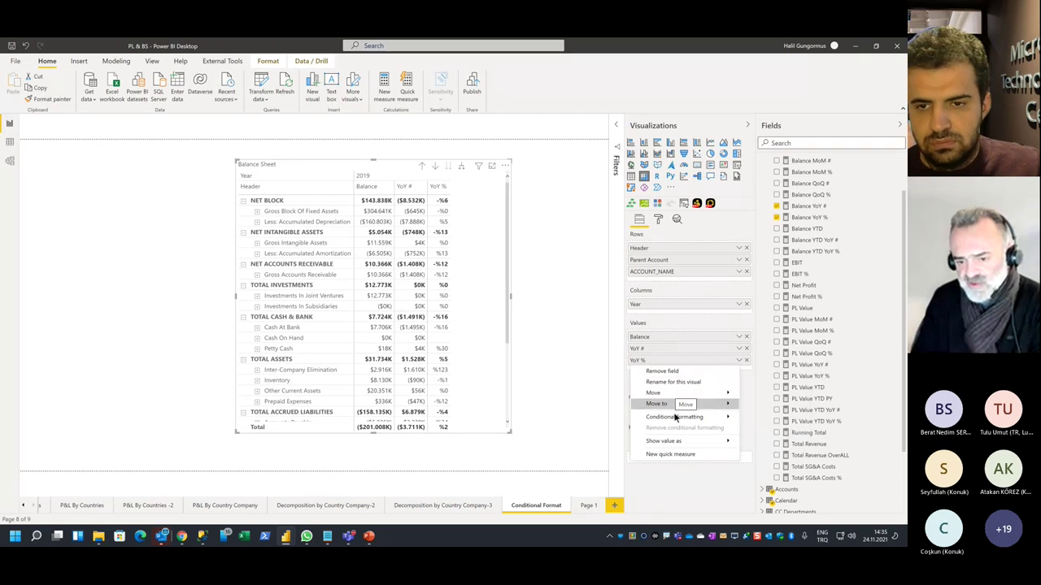
mouse_move(683, 418)
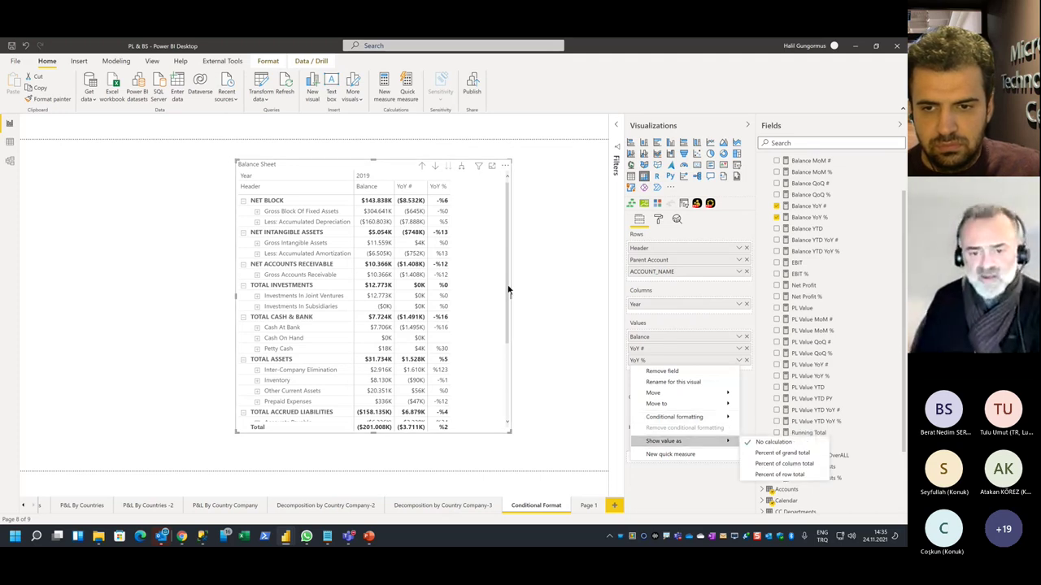
left_click(513, 326)
Step: Turn on background color conditional formatting for the Balance values of the Balance Sheet matrix
left_click(657, 219)
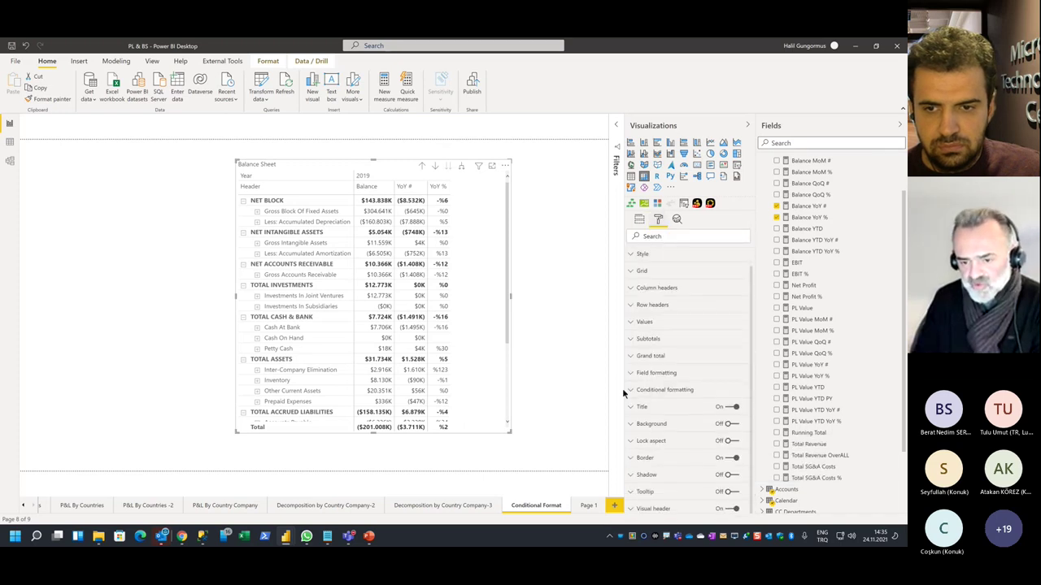
left_click(630, 394)
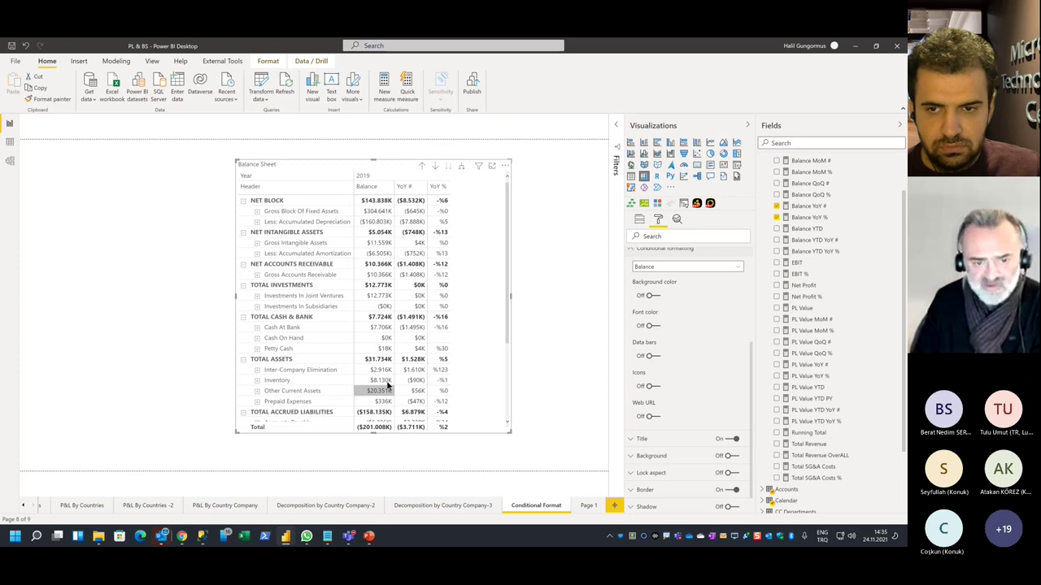
left_click(656, 297)
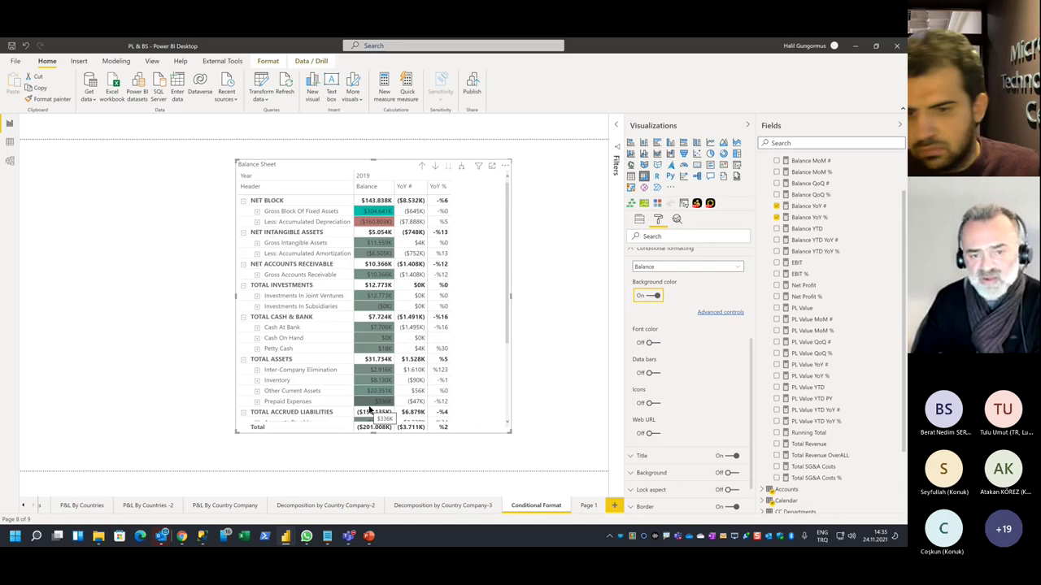
Step: Try a diverging color scale in the advanced background color settings for Balance without applying it
left_click(731, 314)
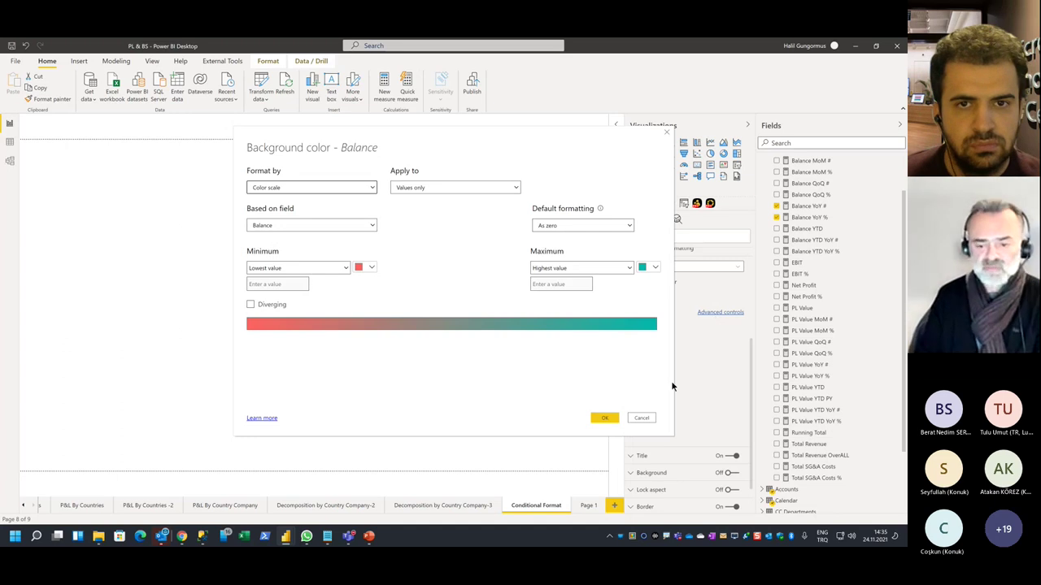
left_click(648, 418)
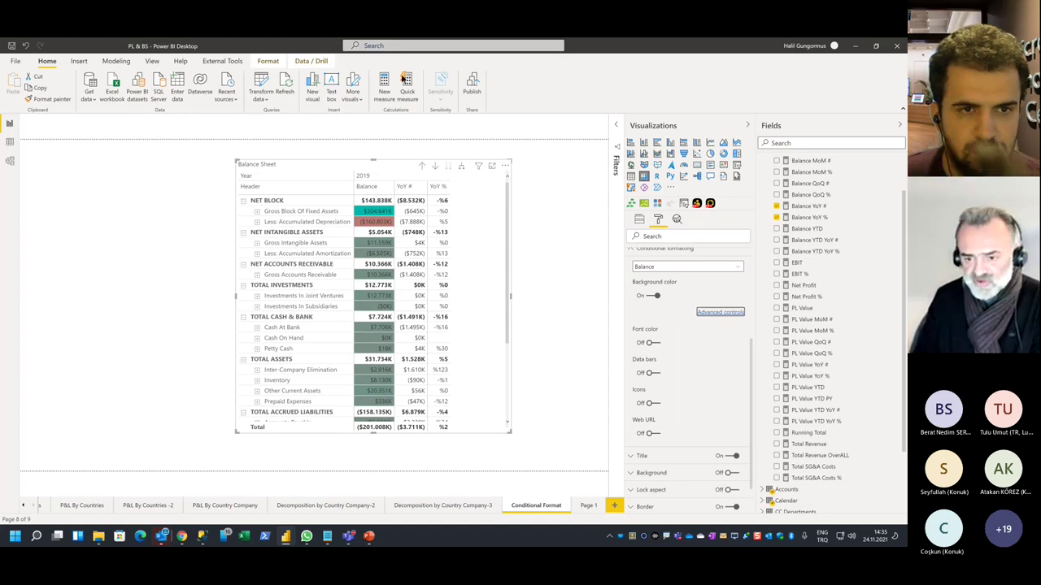
left_click(719, 312)
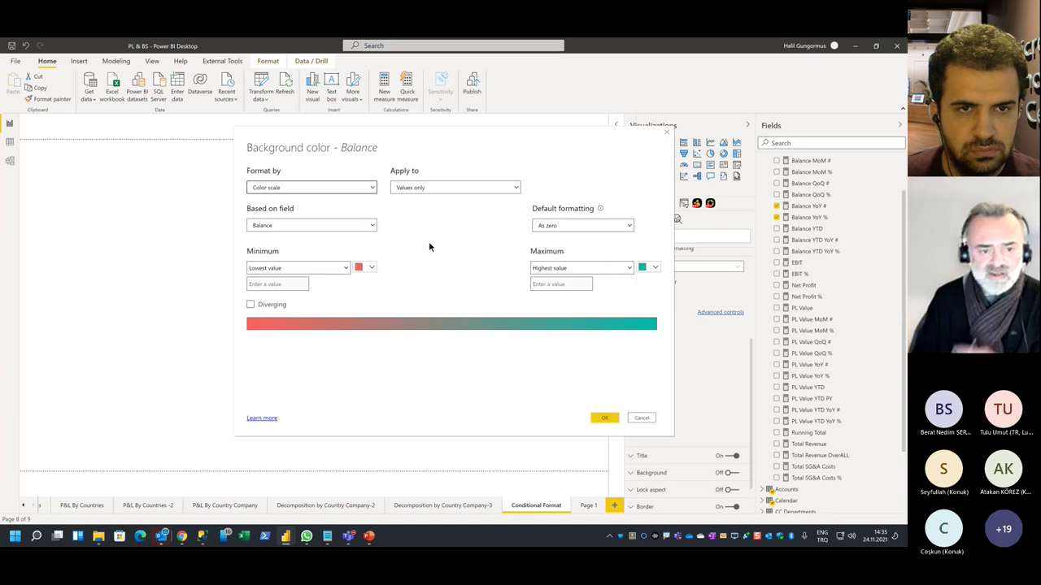
left_click_drag(452, 141, 397, 119)
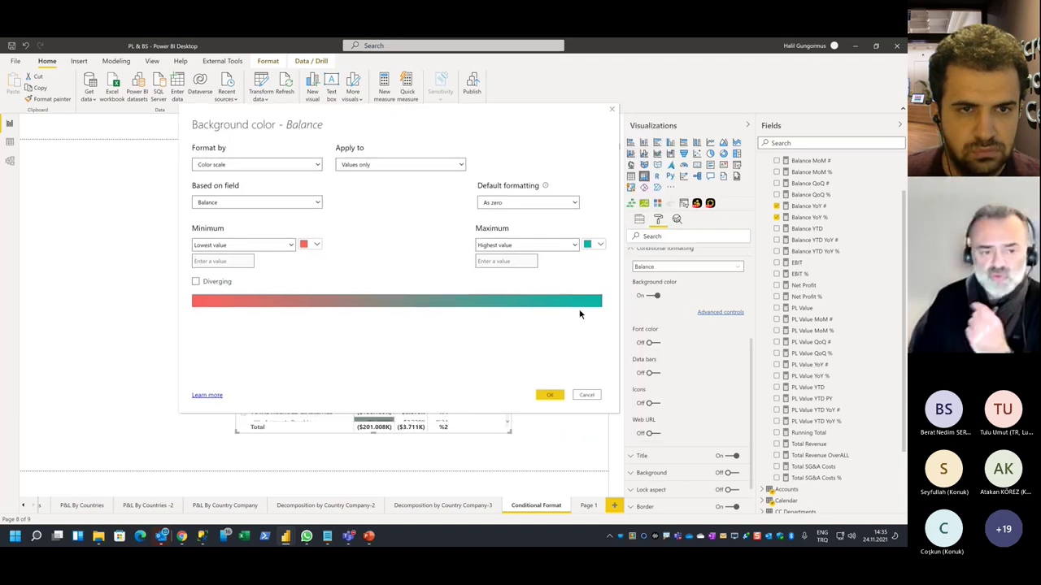
left_click(276, 165)
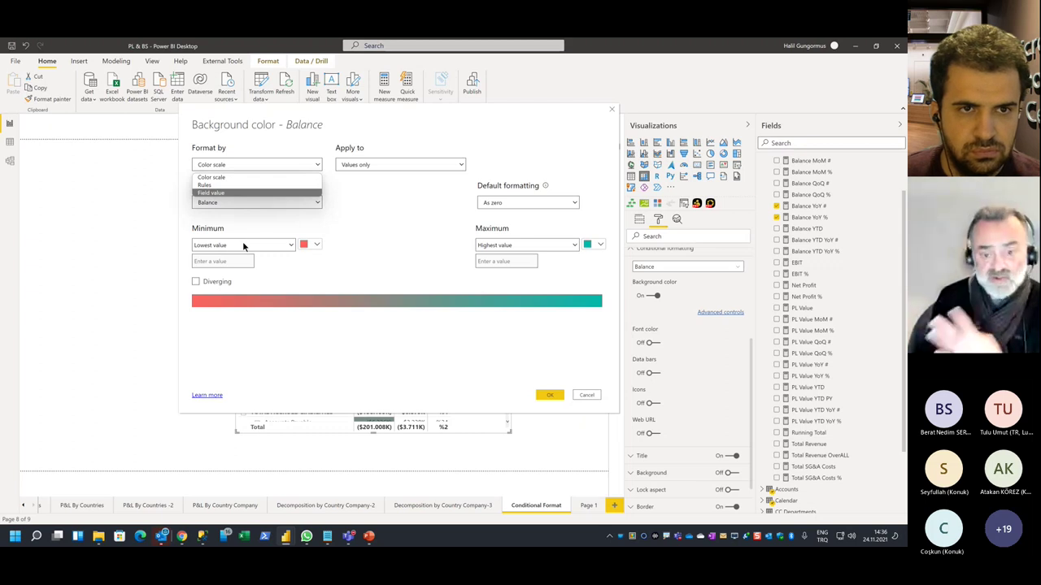
left_click(372, 116)
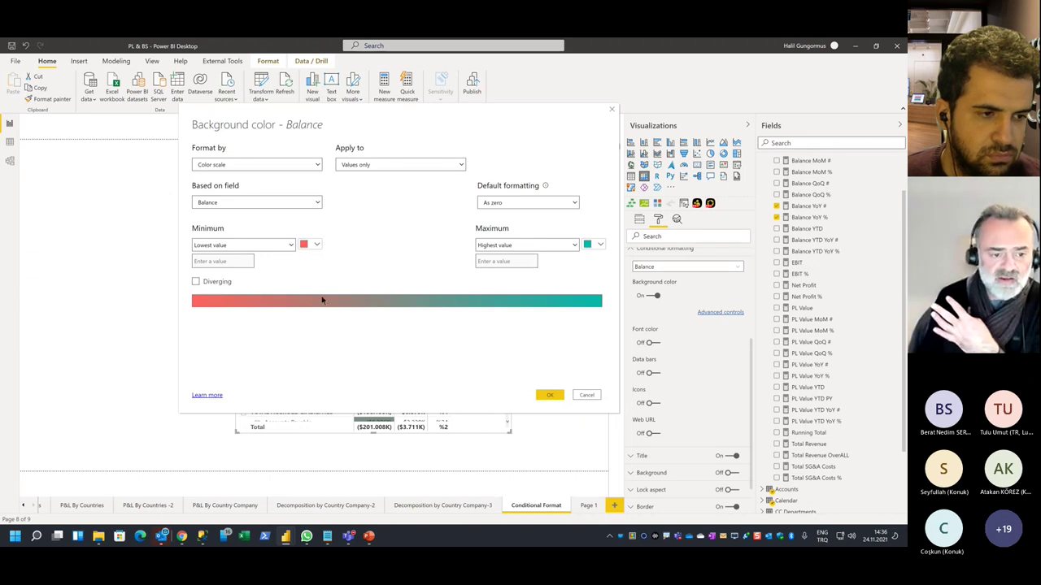
left_click(196, 282)
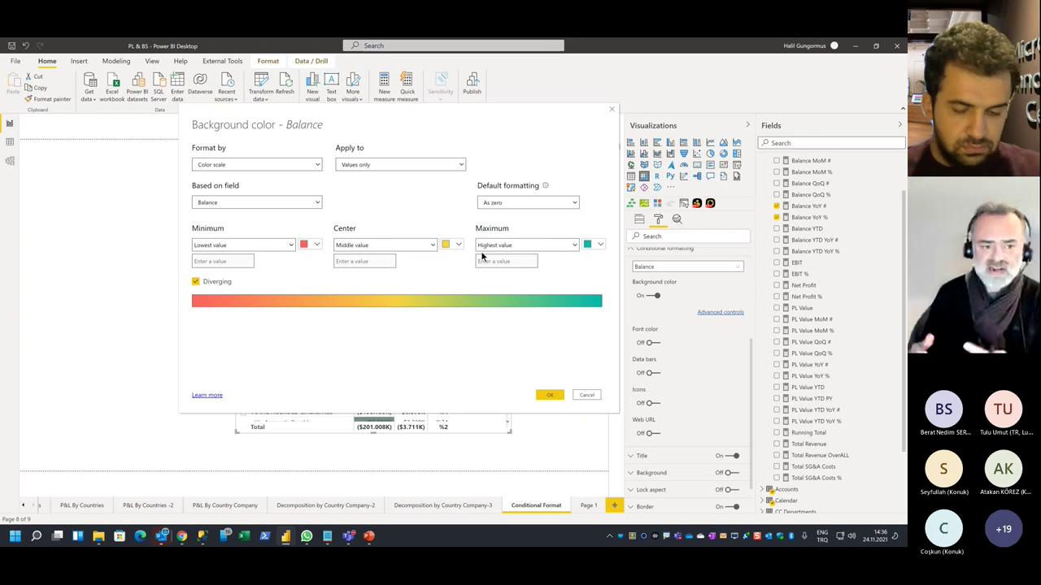
left_click_drag(360, 118, 615, 149)
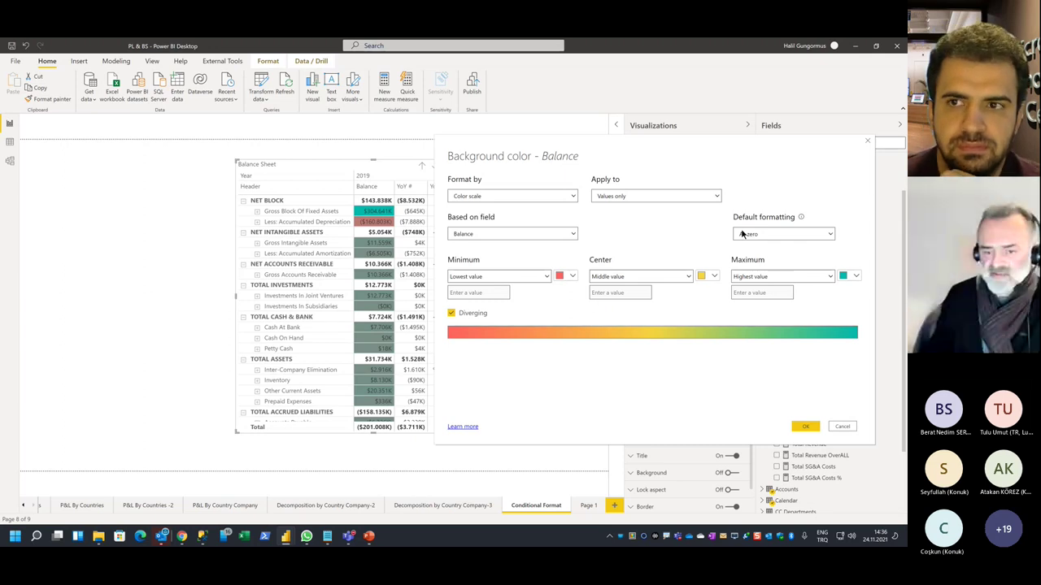
left_click(843, 426)
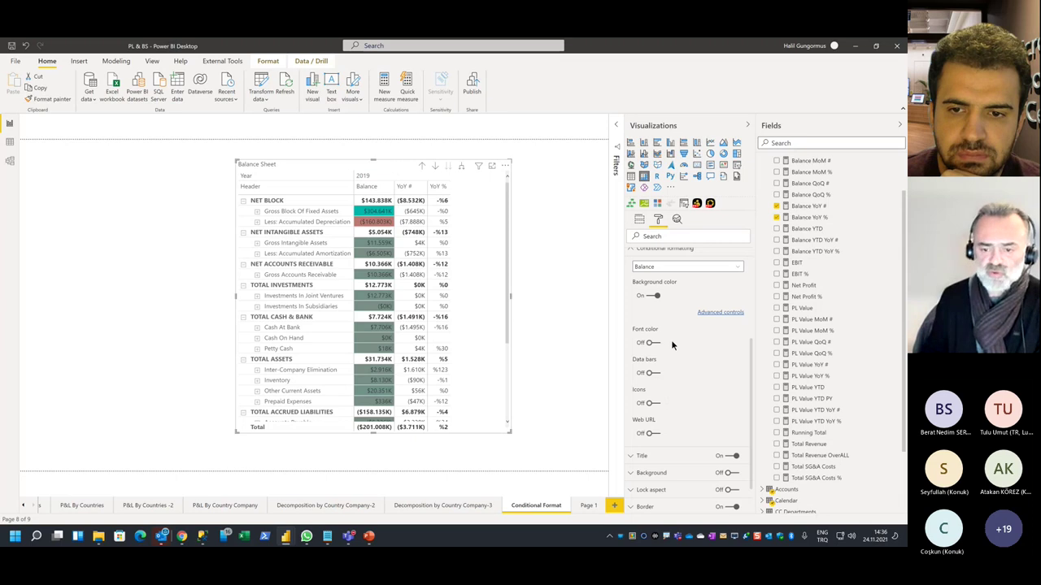
Step: Turn on conditional formatting icons for both the Balance and the YoY % values of the matrix
left_click(656, 404)
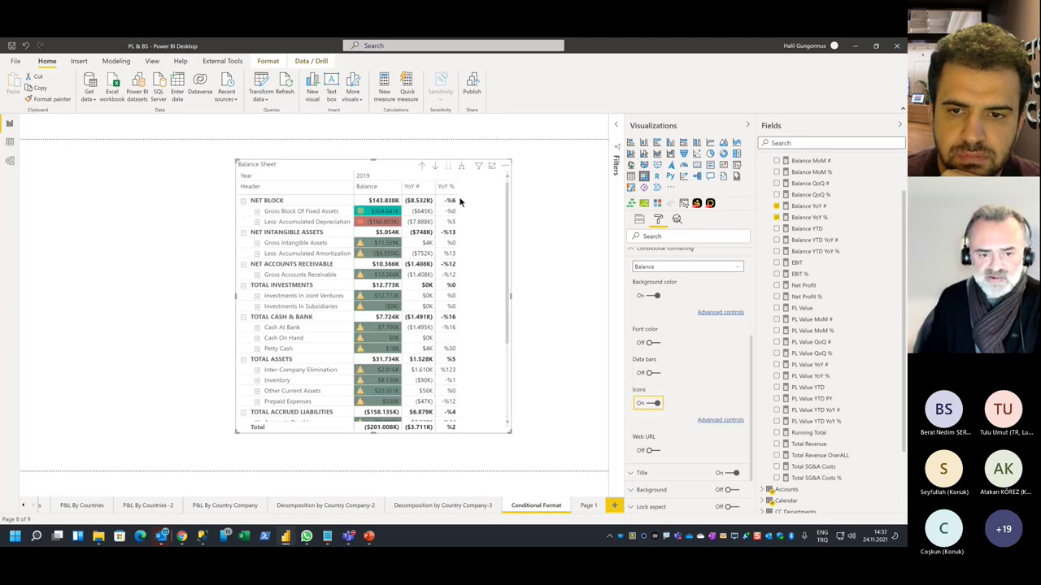
left_click(651, 267)
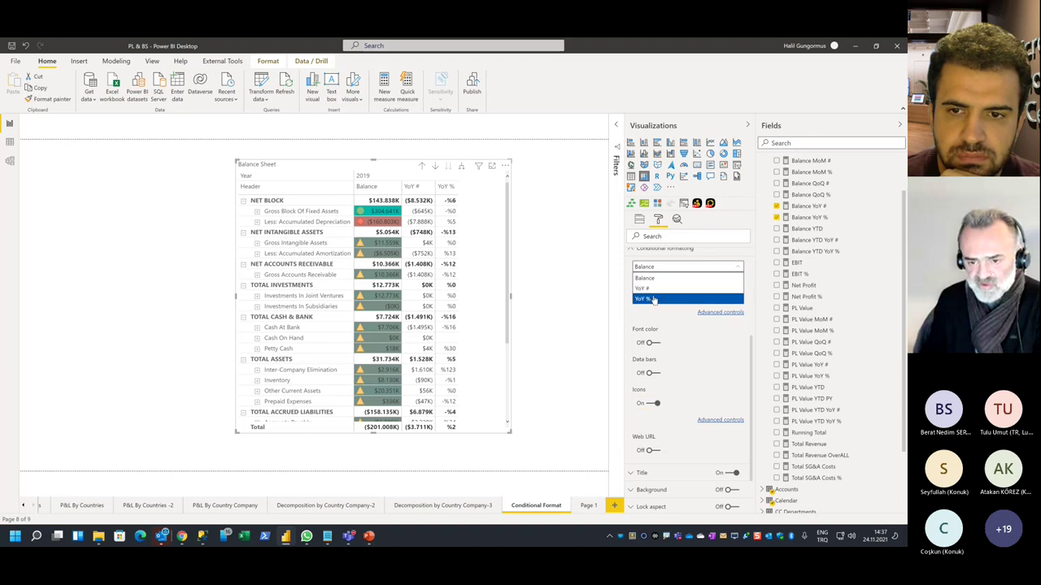
left_click(646, 297)
left_click(650, 386)
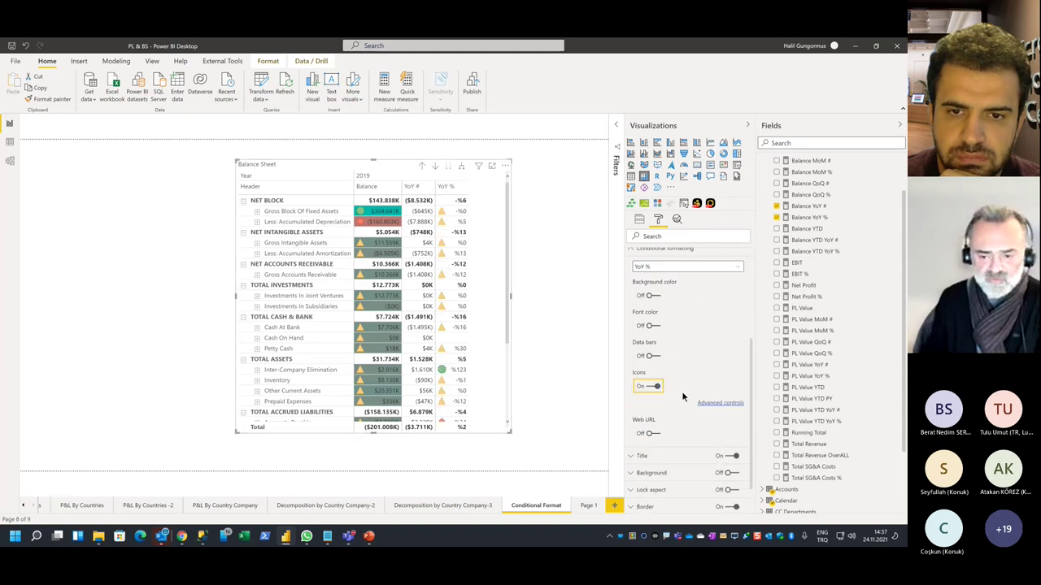
Step: Examine the default icon rules and the available format-by options for YoY %
left_click(723, 405)
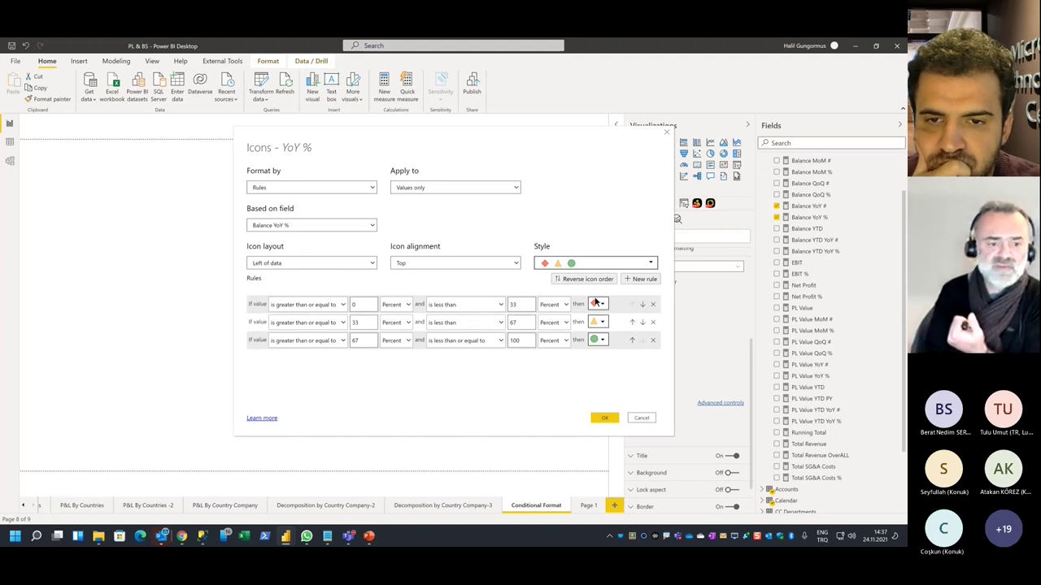
left_click(332, 190)
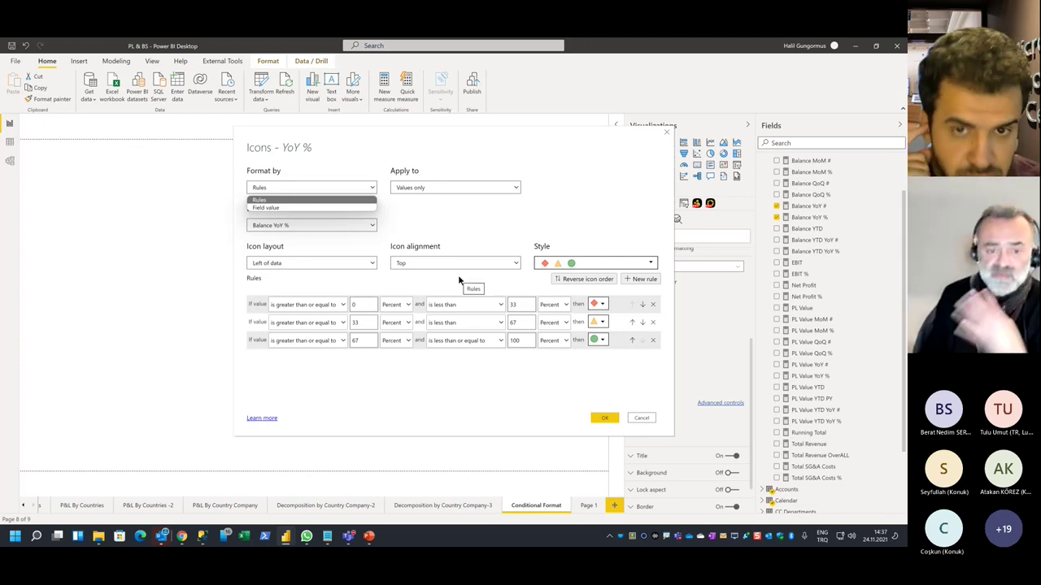
left_click(517, 340)
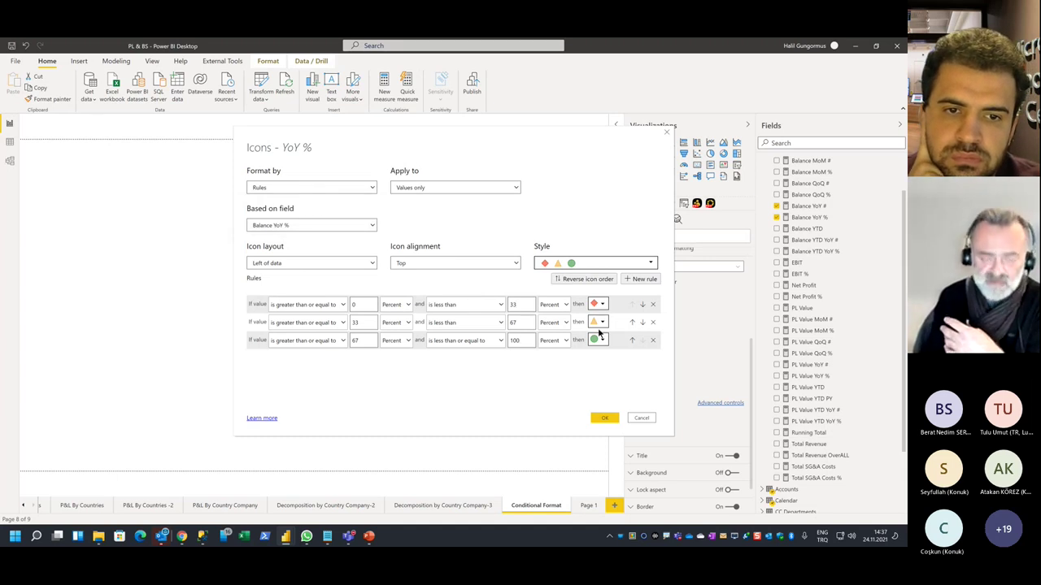
left_click(642, 418)
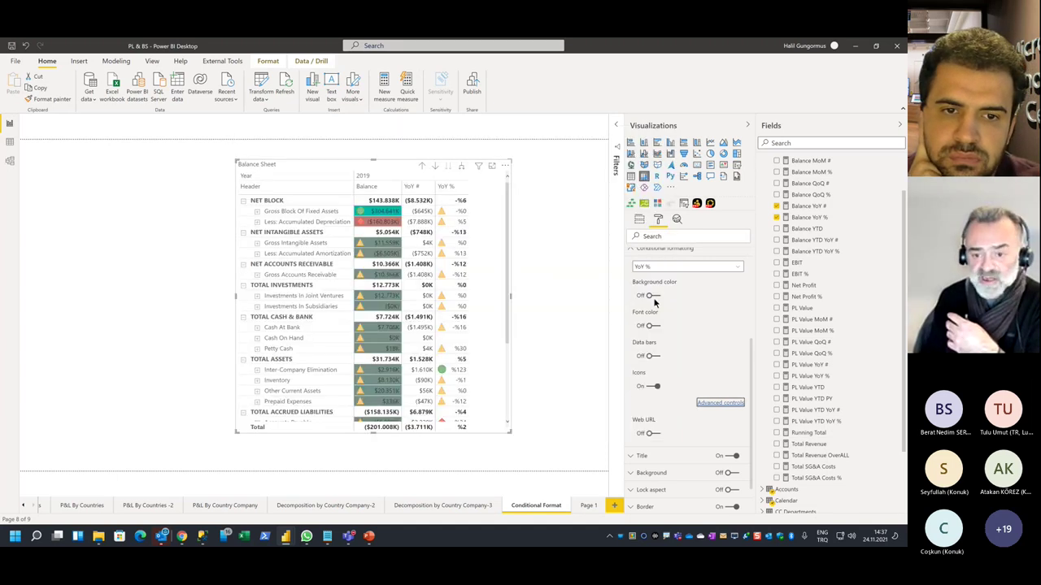
Step: Open the advanced background color settings for the Balance values
left_click(687, 266)
left_click(658, 276)
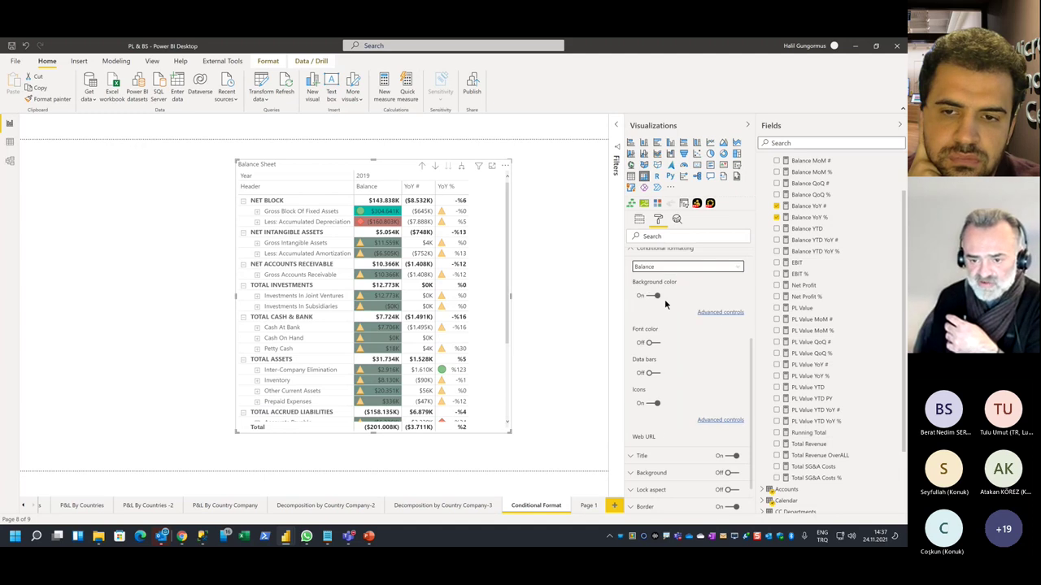
left_click(720, 312)
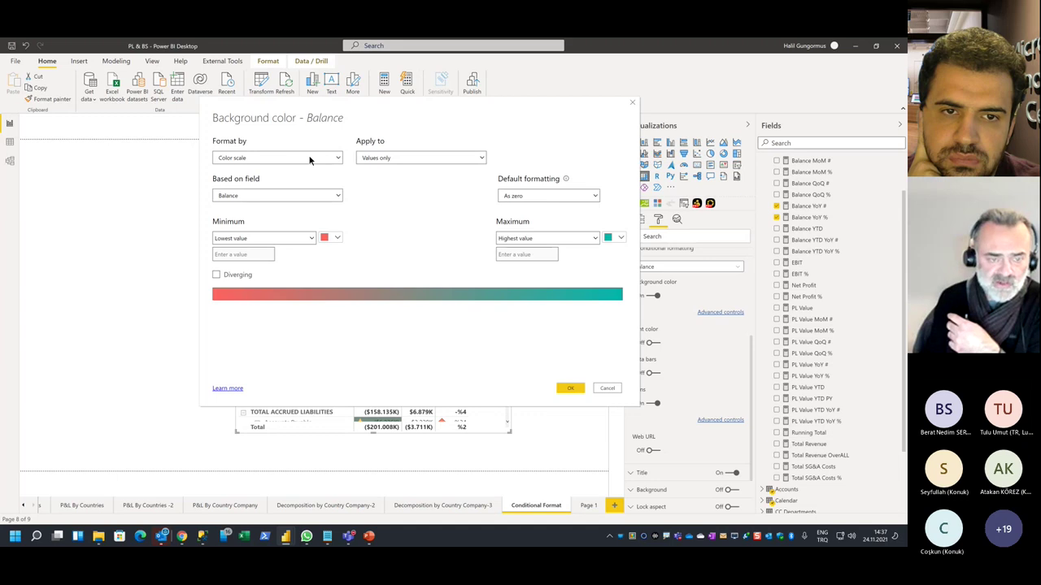
Step: Format the Balance background color by Rules based on the Balance field of GL ACCUM, and add three more rules
left_click(248, 159)
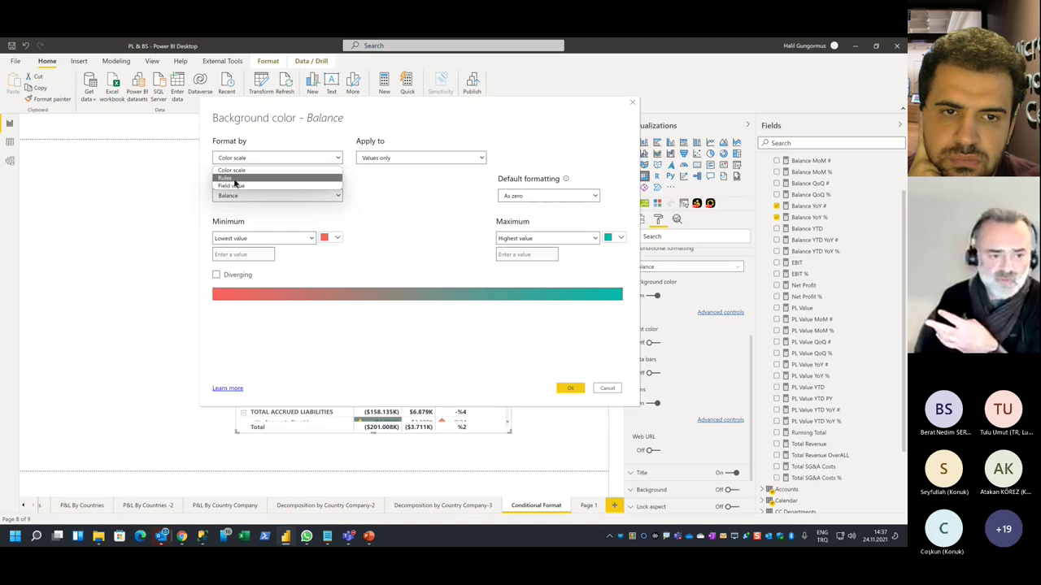
left_click(234, 178)
left_click(252, 196)
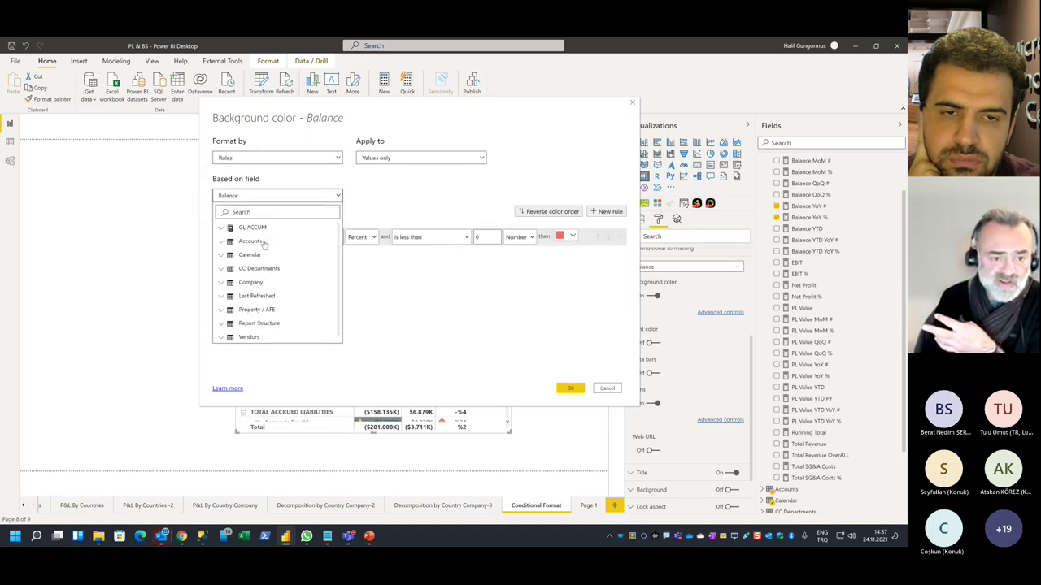
left_click(221, 229)
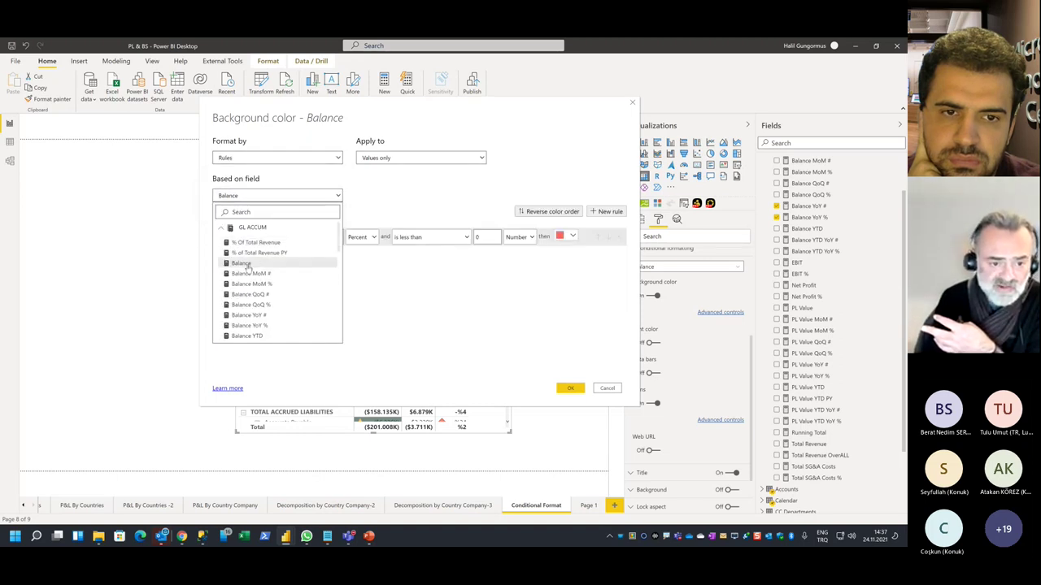
left_click(252, 262)
left_click(609, 213)
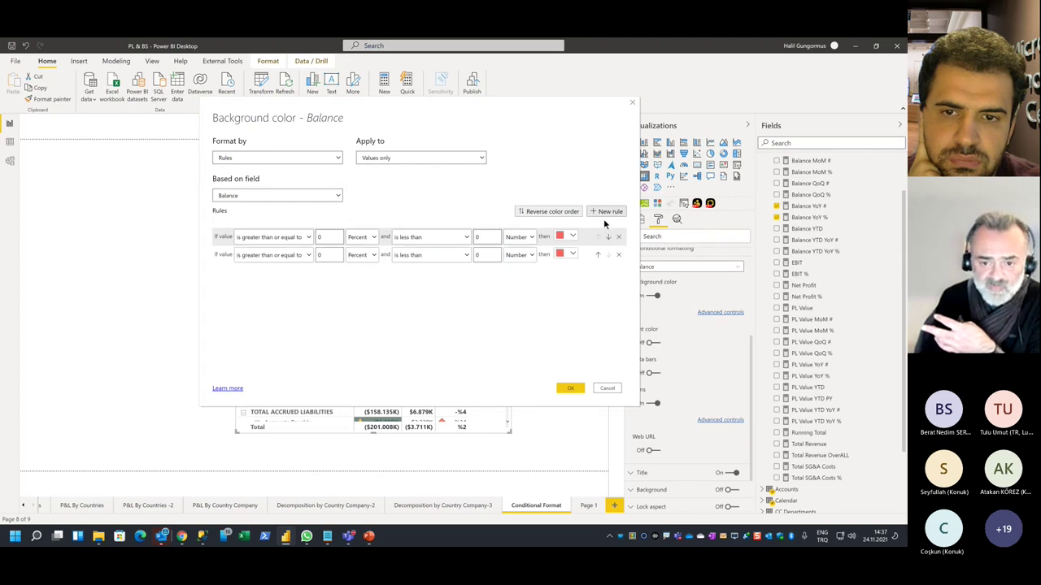
left_click(609, 213)
left_click(609, 213)
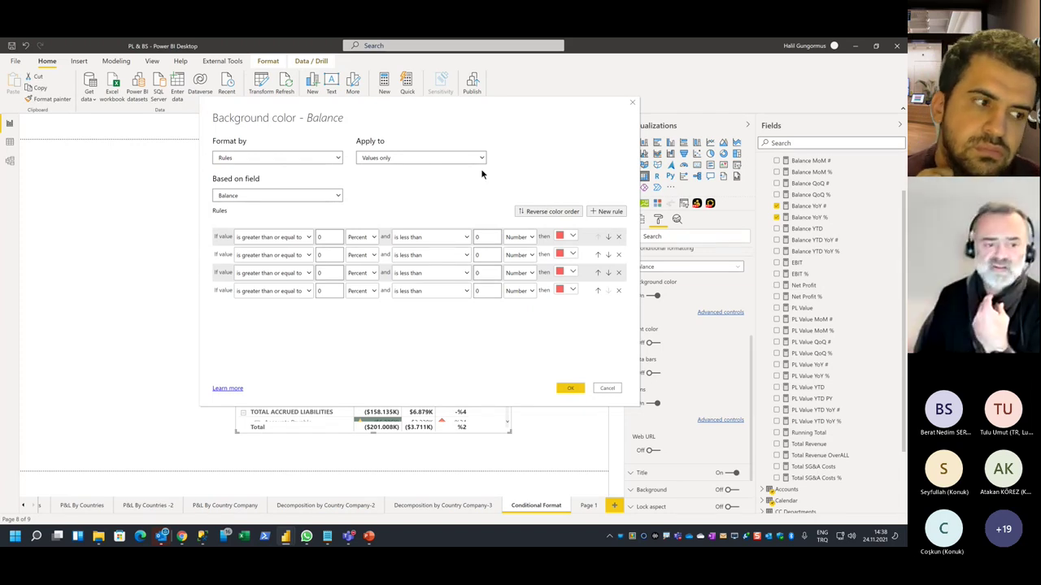
Step: Try formatting the Balance background color by Field value based on First ACCOUNT_CODE, and discard the background color changes
left_click(283, 195)
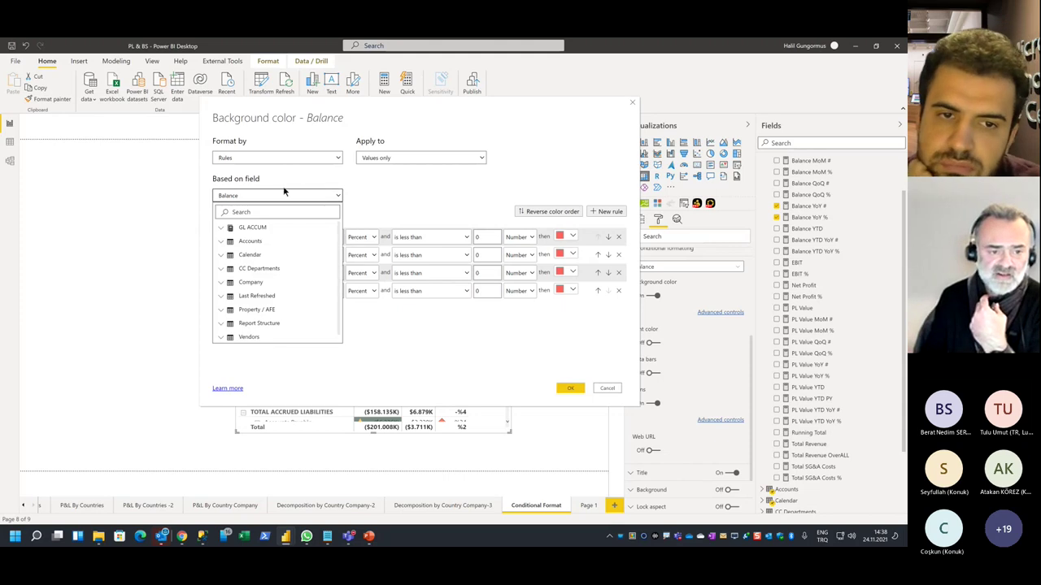
left_click(295, 158)
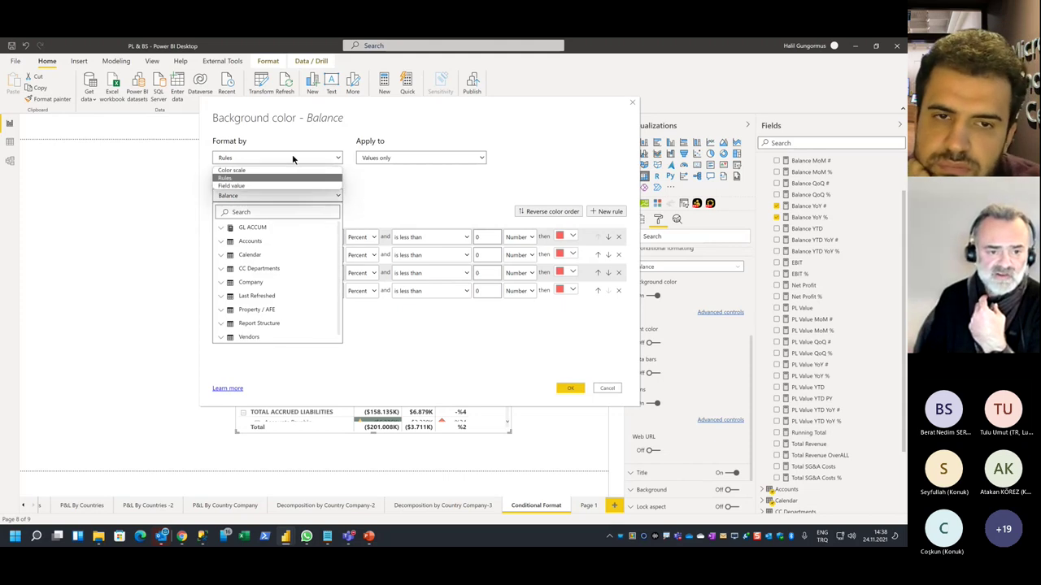
left_click(233, 186)
left_click(263, 195)
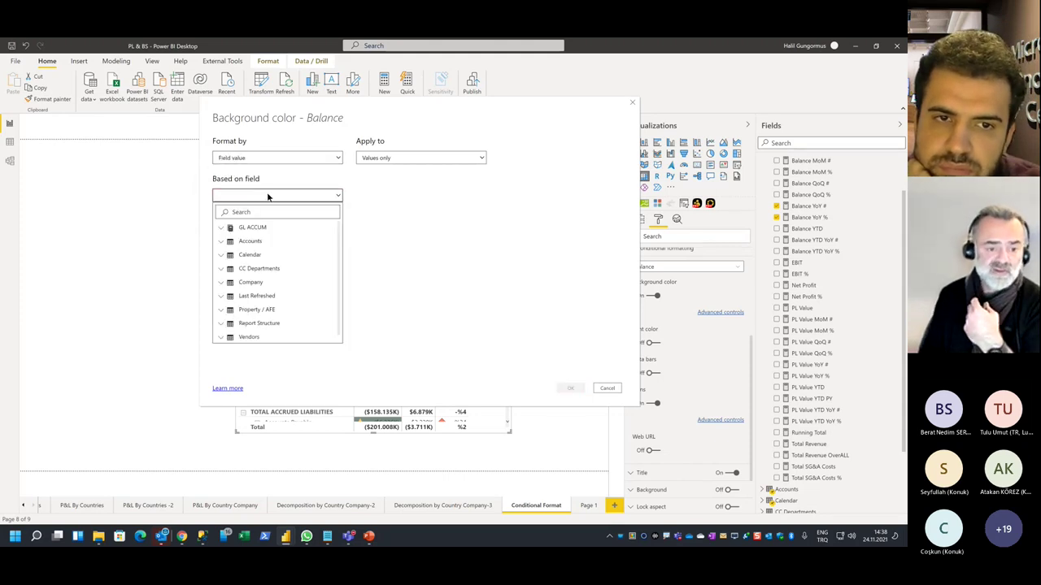
left_click(221, 242)
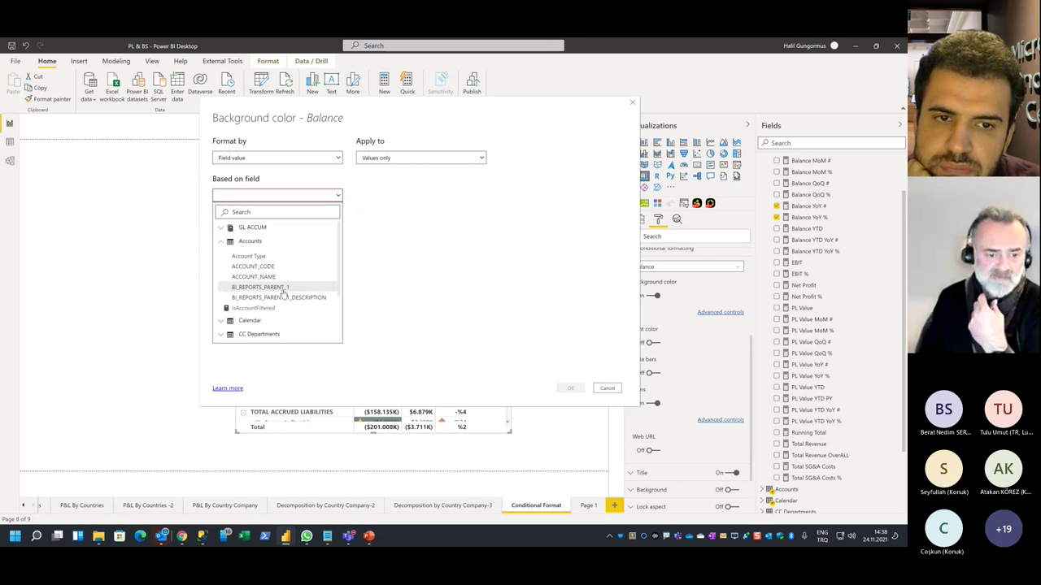
left_click(259, 267)
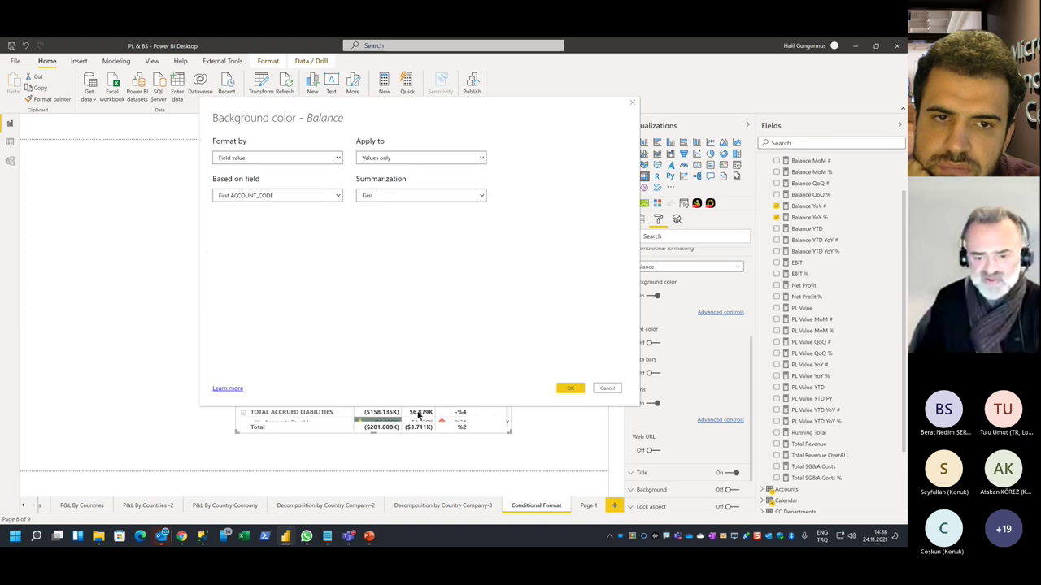
left_click(608, 389)
Step: Switch to a new Chrome window and search Google for "power bi conditional formatting hex value"
mouse_move(327, 528)
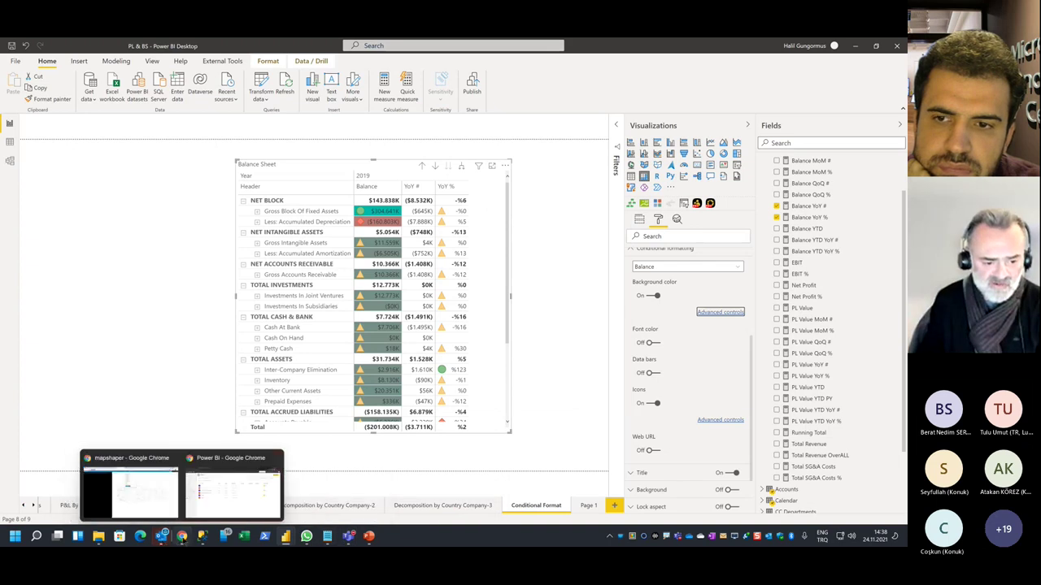
right_click(182, 536)
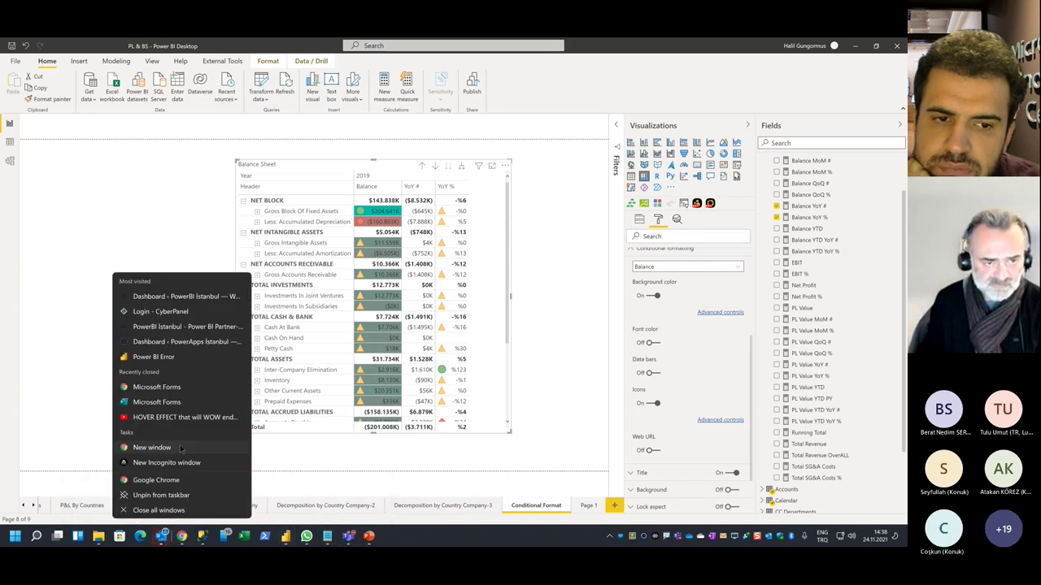
left_click(152, 449)
left_click(323, 46)
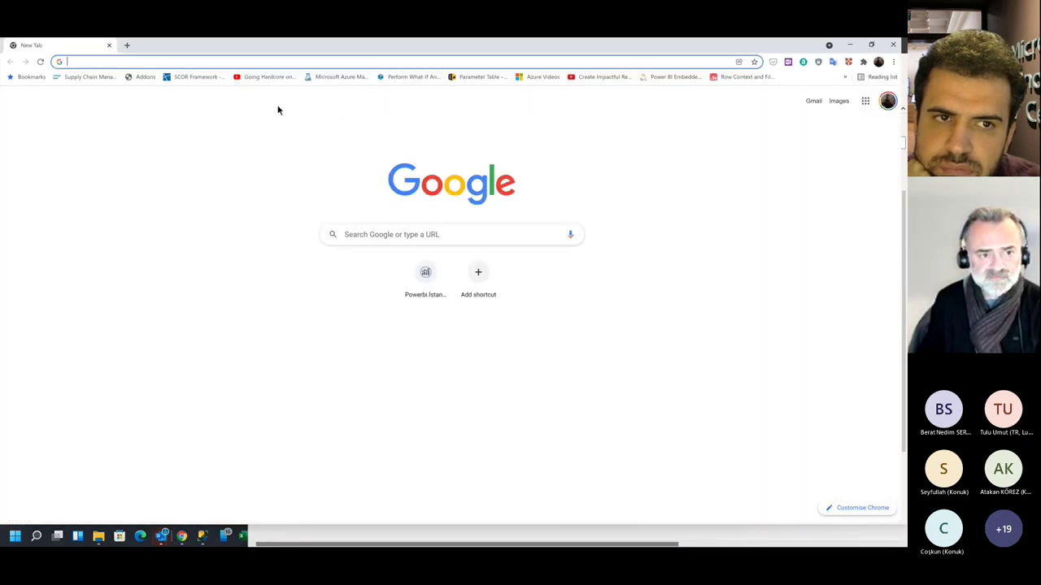
type("po")
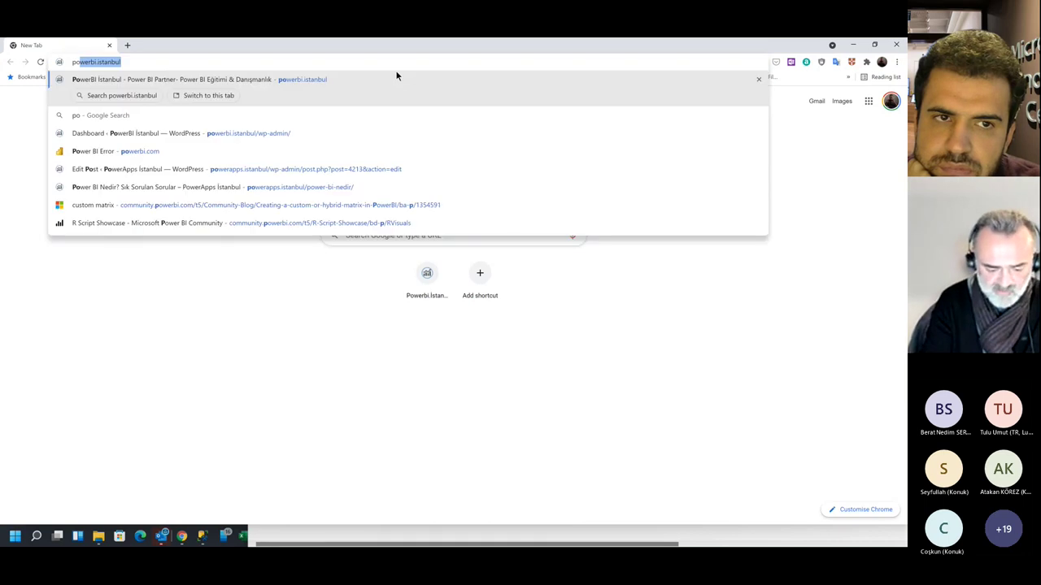
type("wer bi conditito")
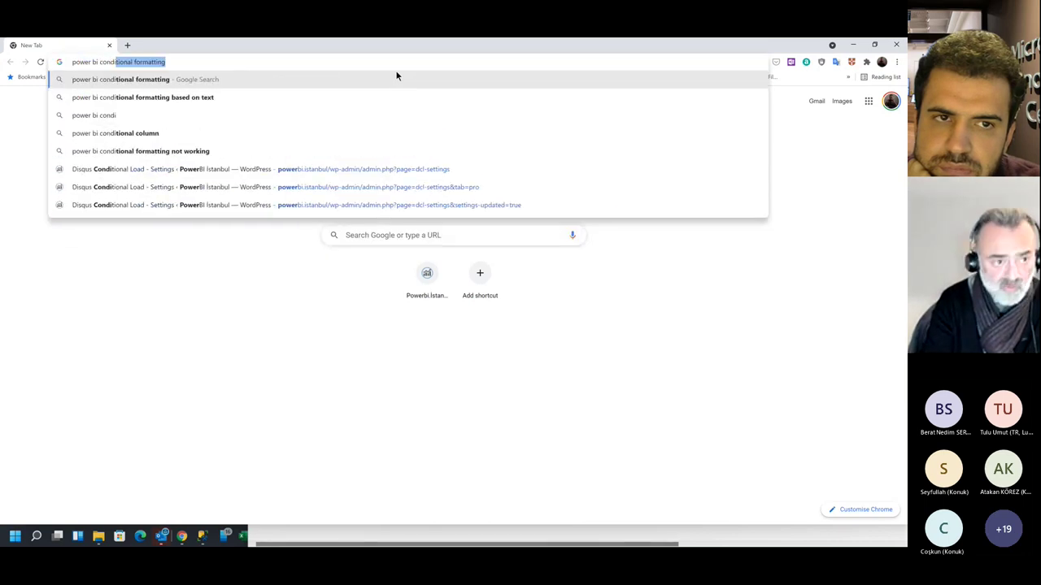
key("BackSpace")
key("BackSpace")
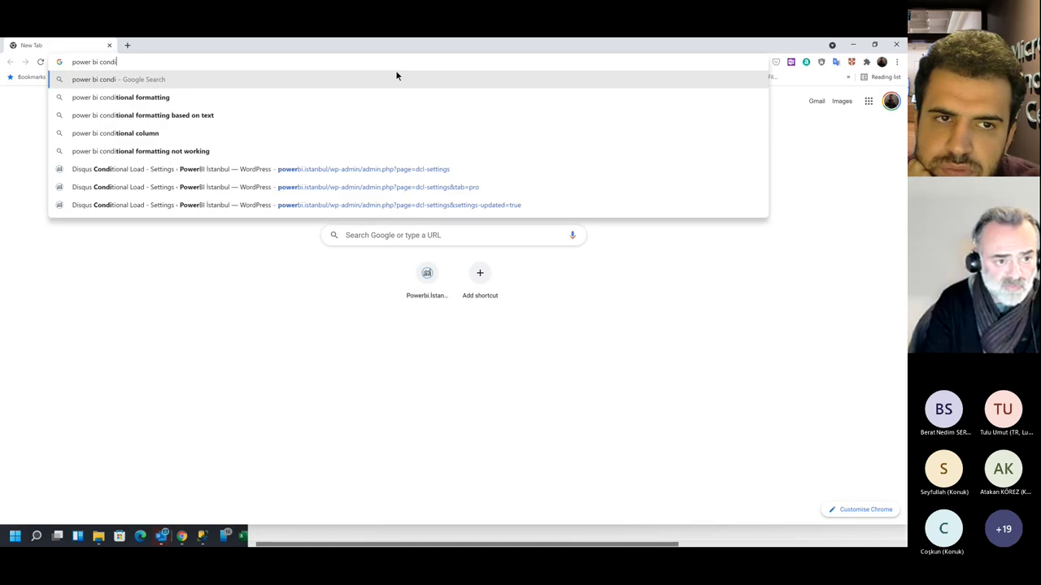
key("Down")
type("hex value")
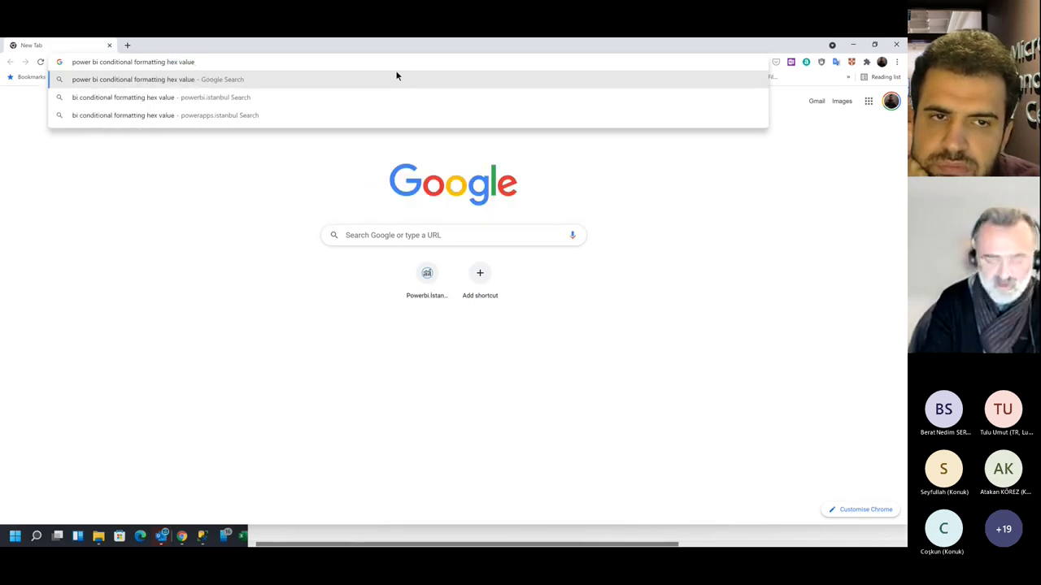
key("Return")
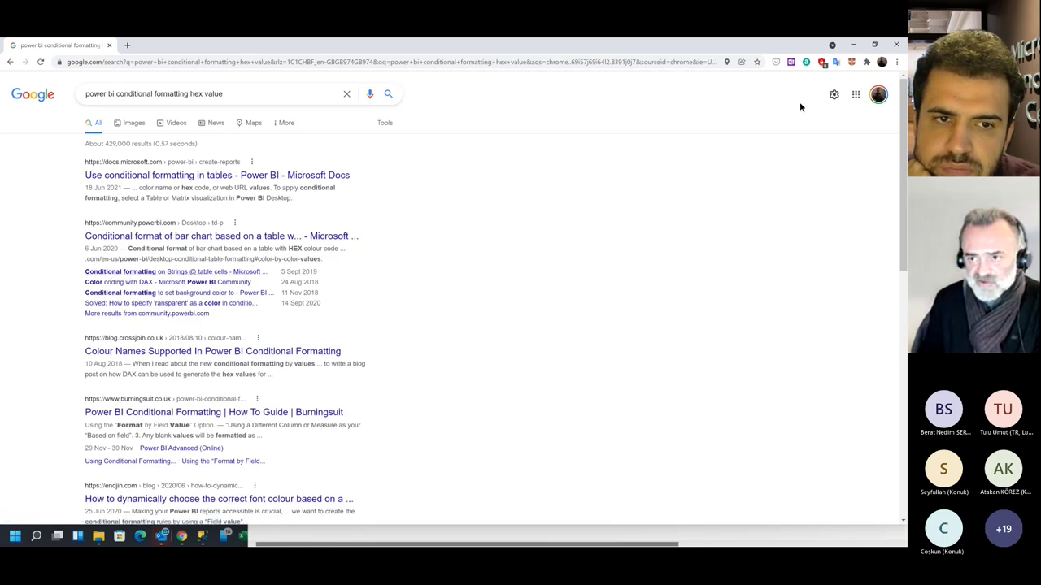
Step: Return to the PL & BS report in Power BI Desktop, leaving the search results window minimized
left_click(853, 47)
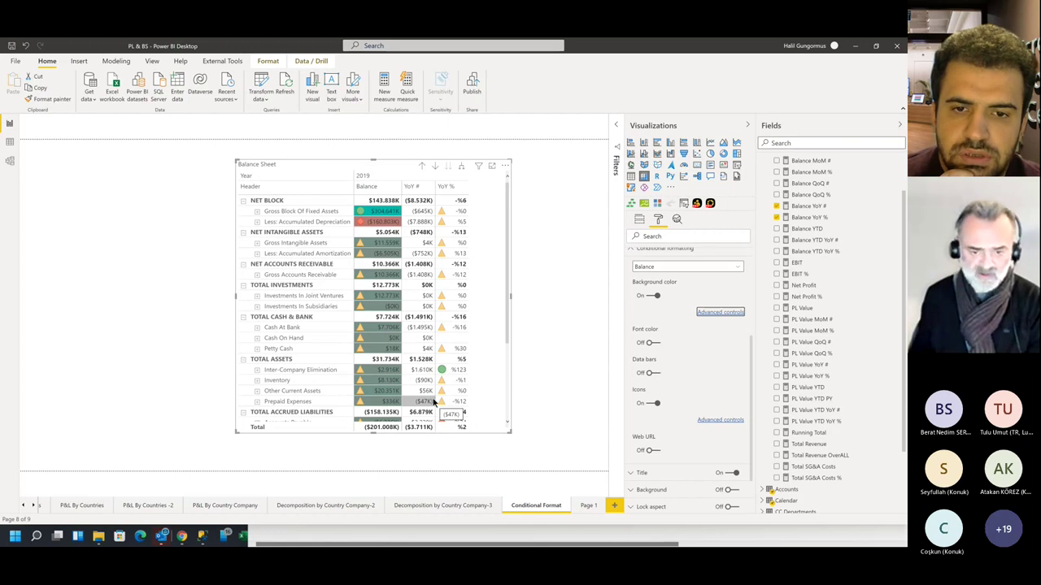
key("alt+Tab")
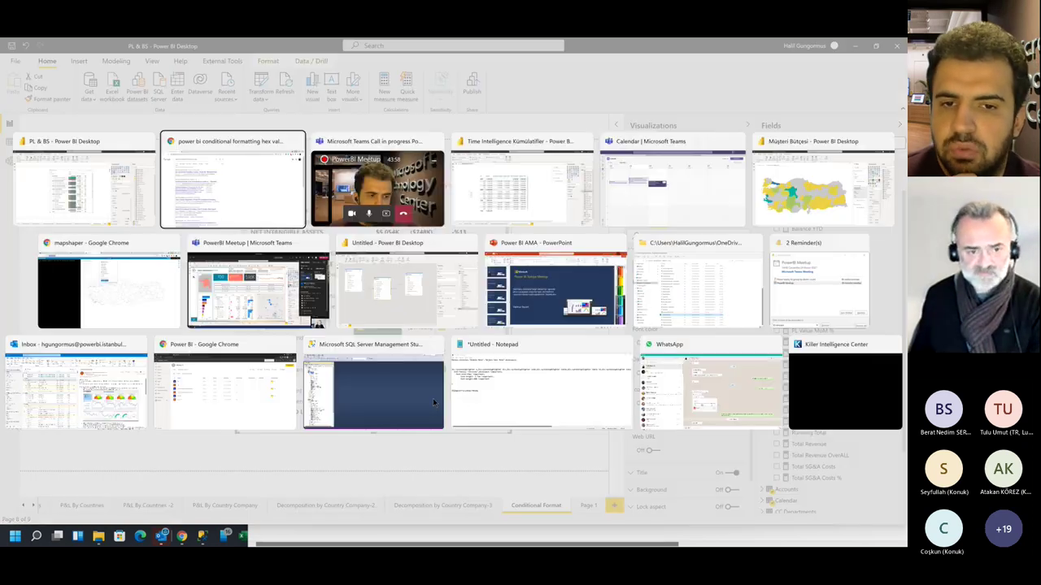
key("Escape")
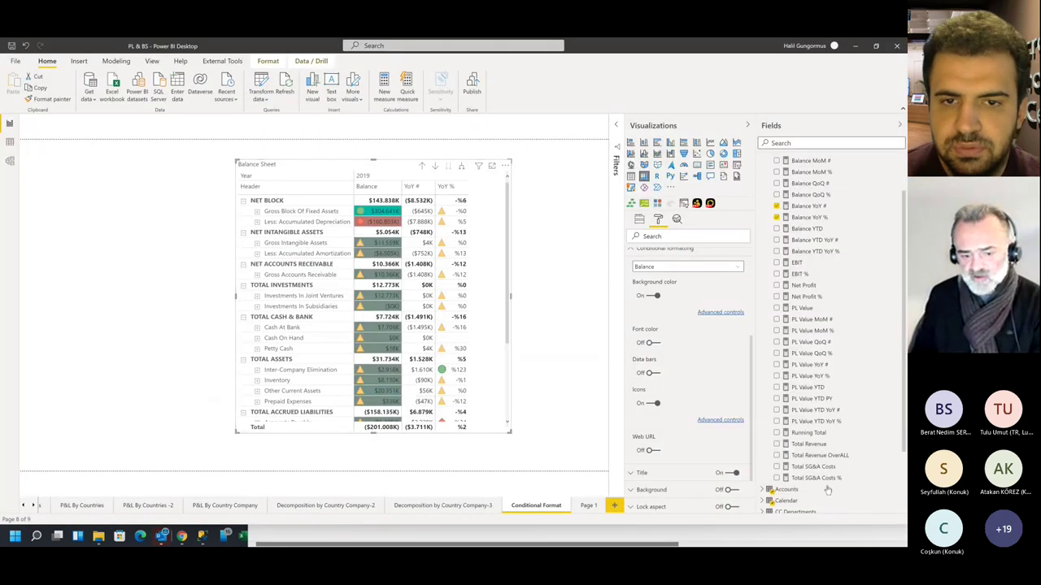